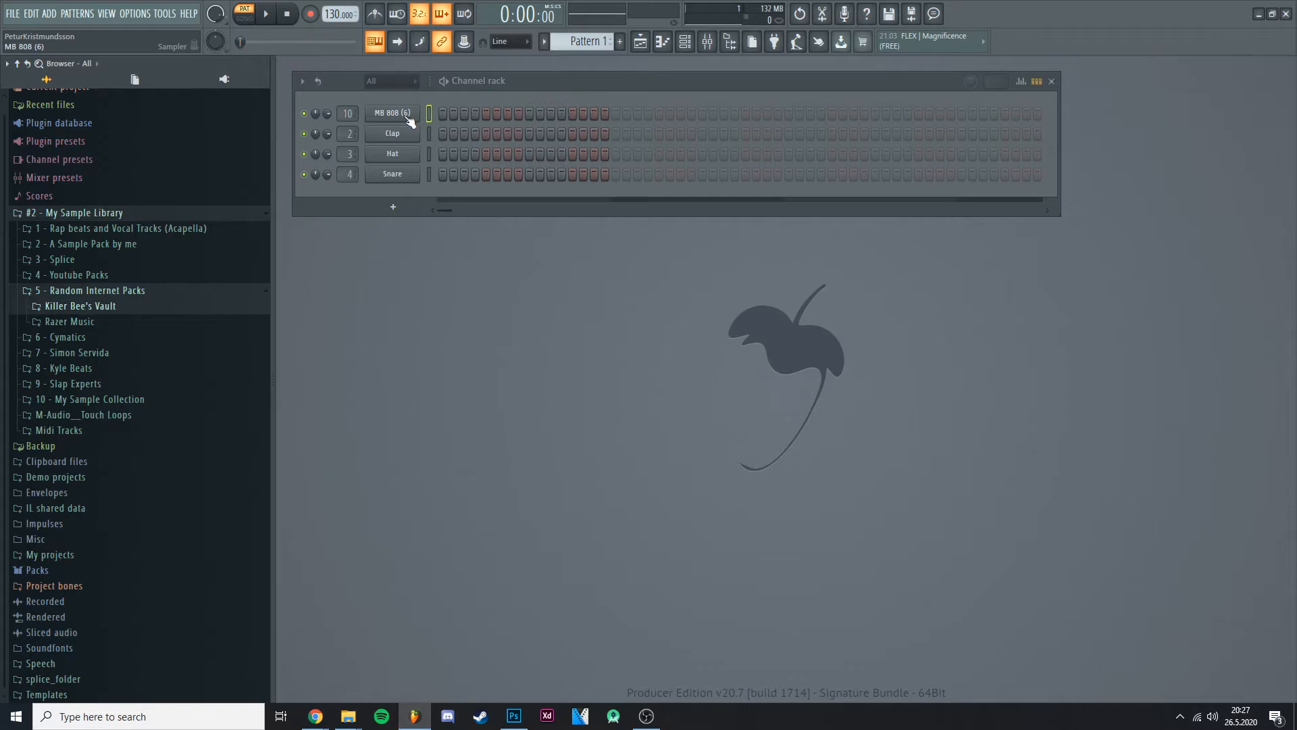
Enable the Cut itself option for the MB 808 (6) channel and play notes to compare how they overlap
right_click(407, 116)
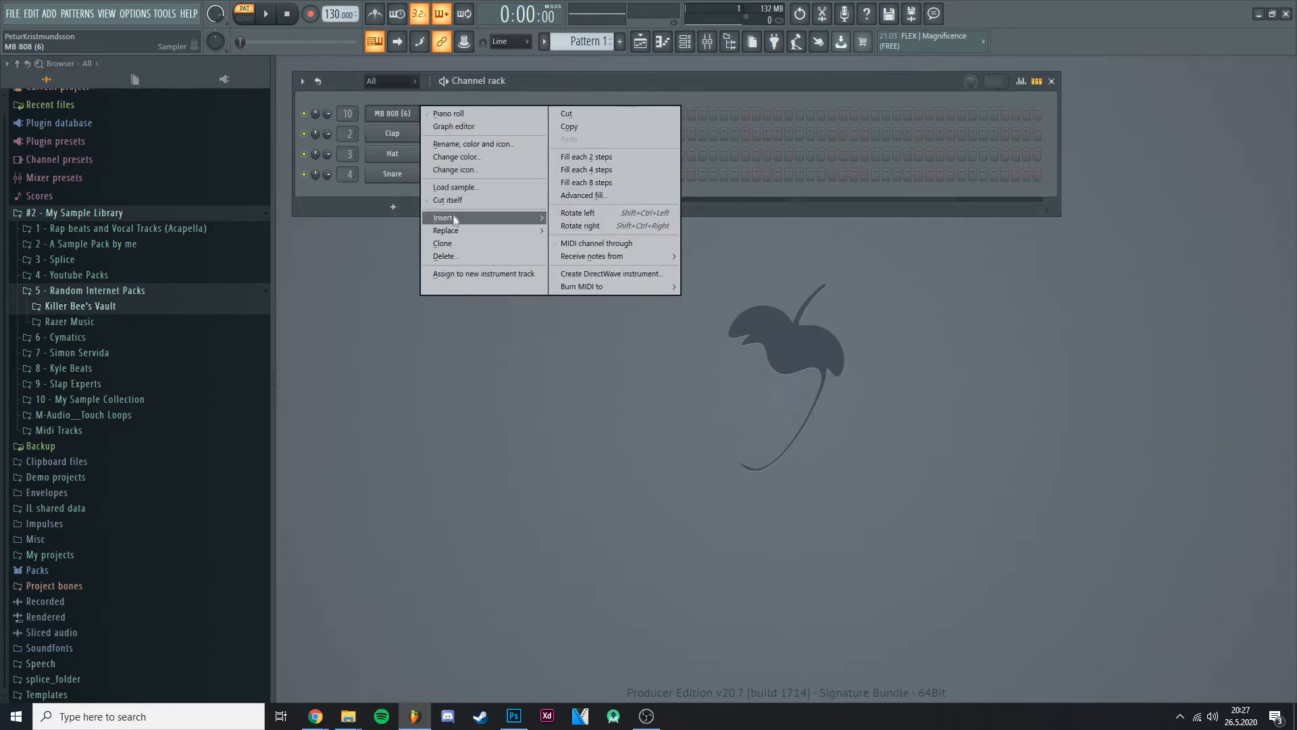
left_click(810, 330)
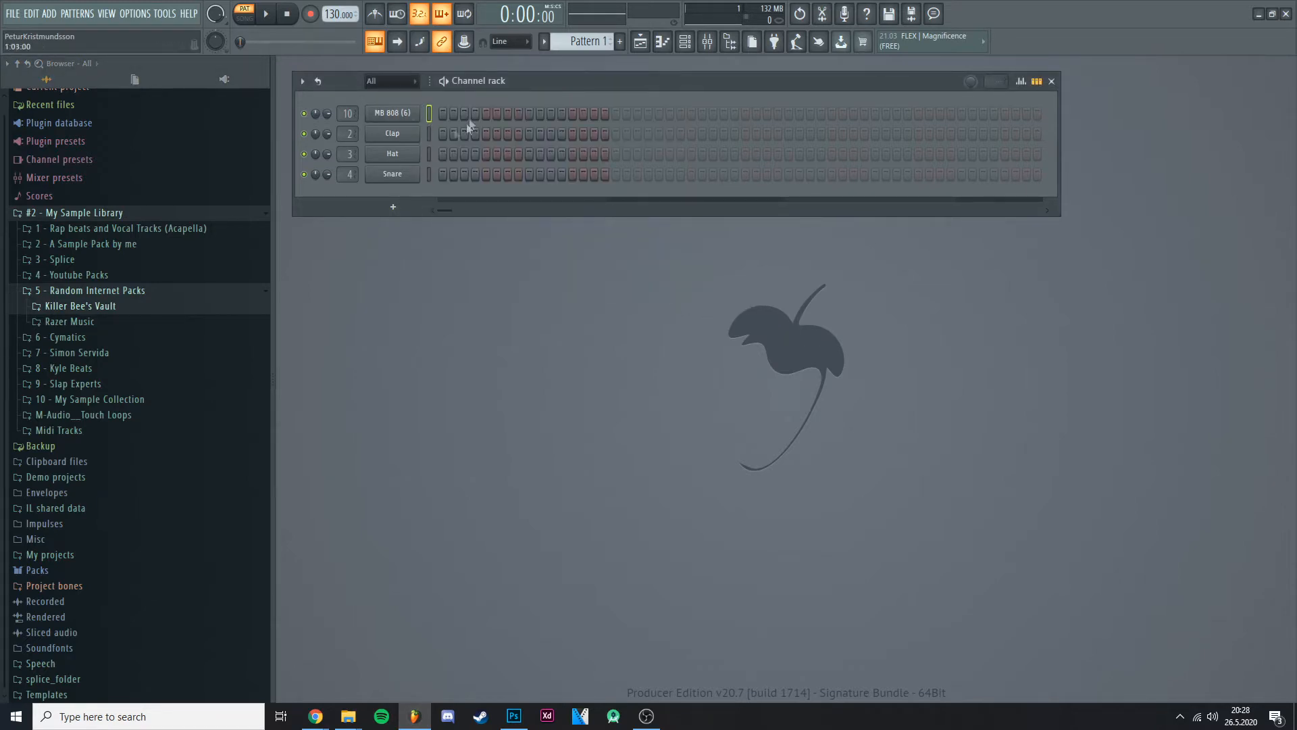
key("z")
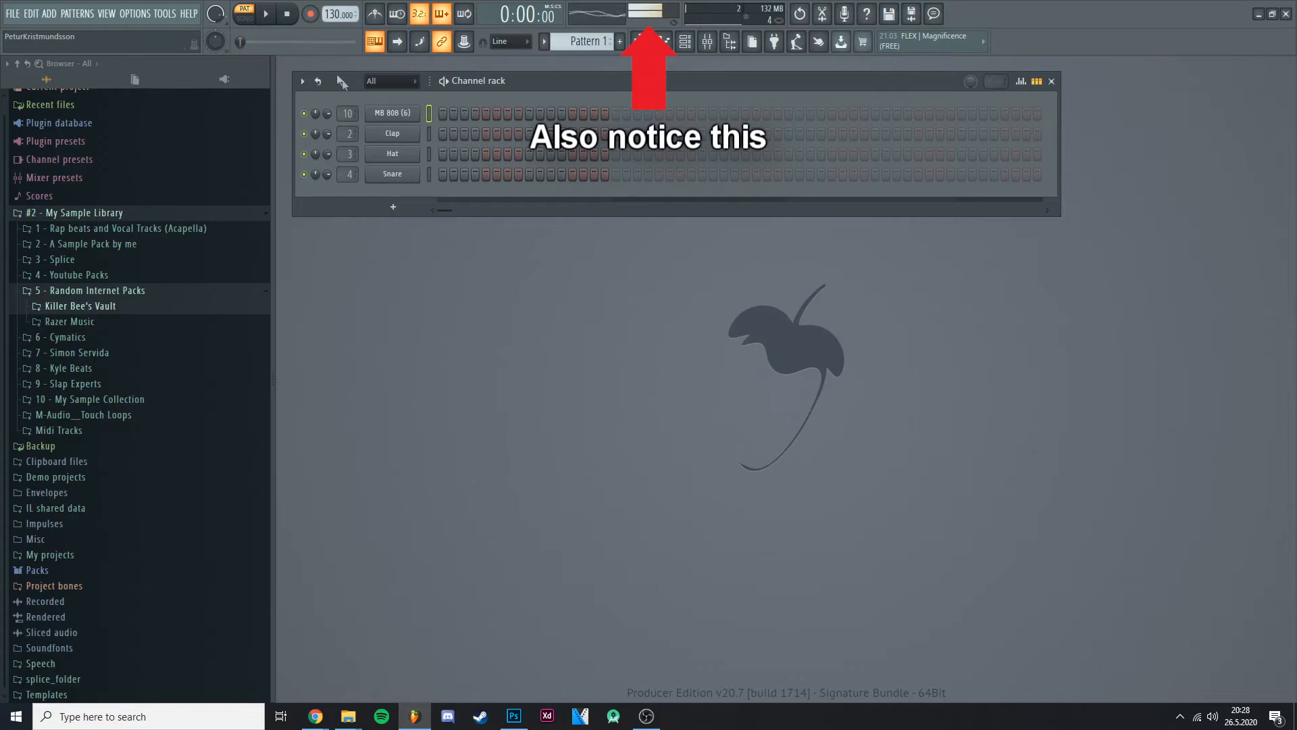
right_click(398, 116)
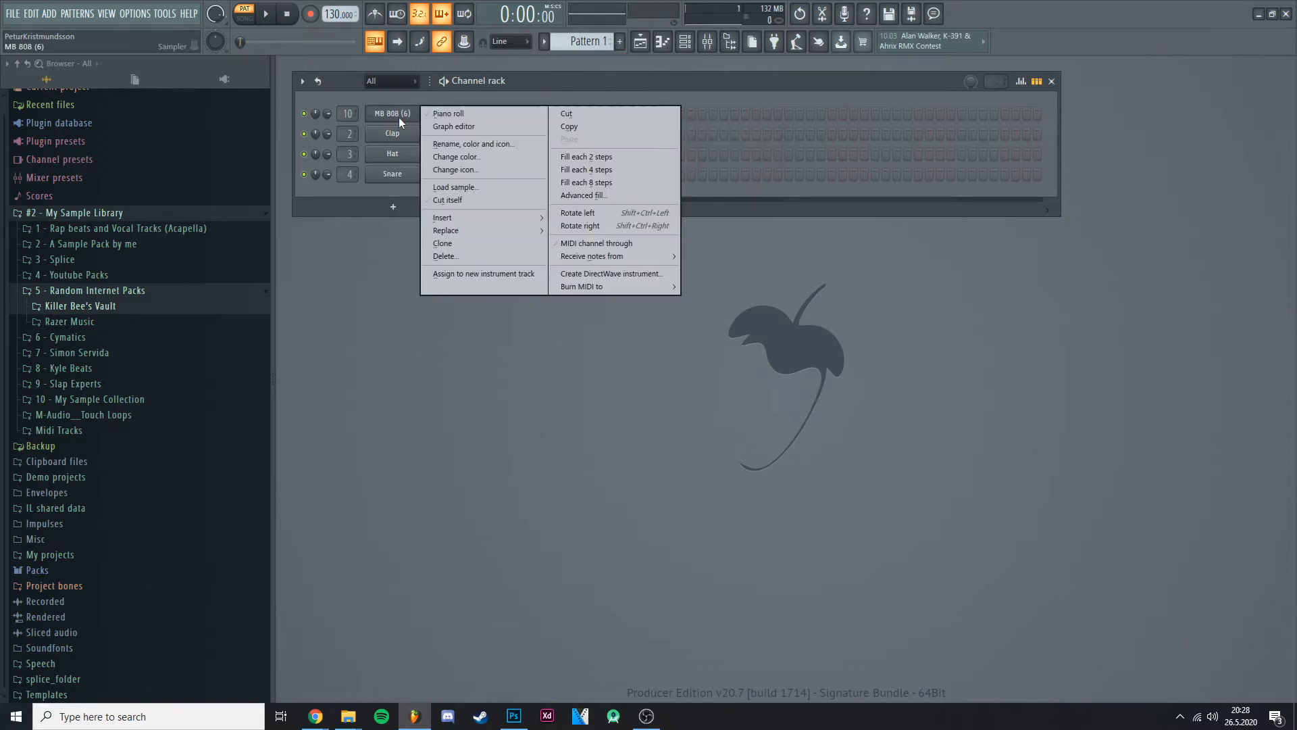
left_click(473, 200)
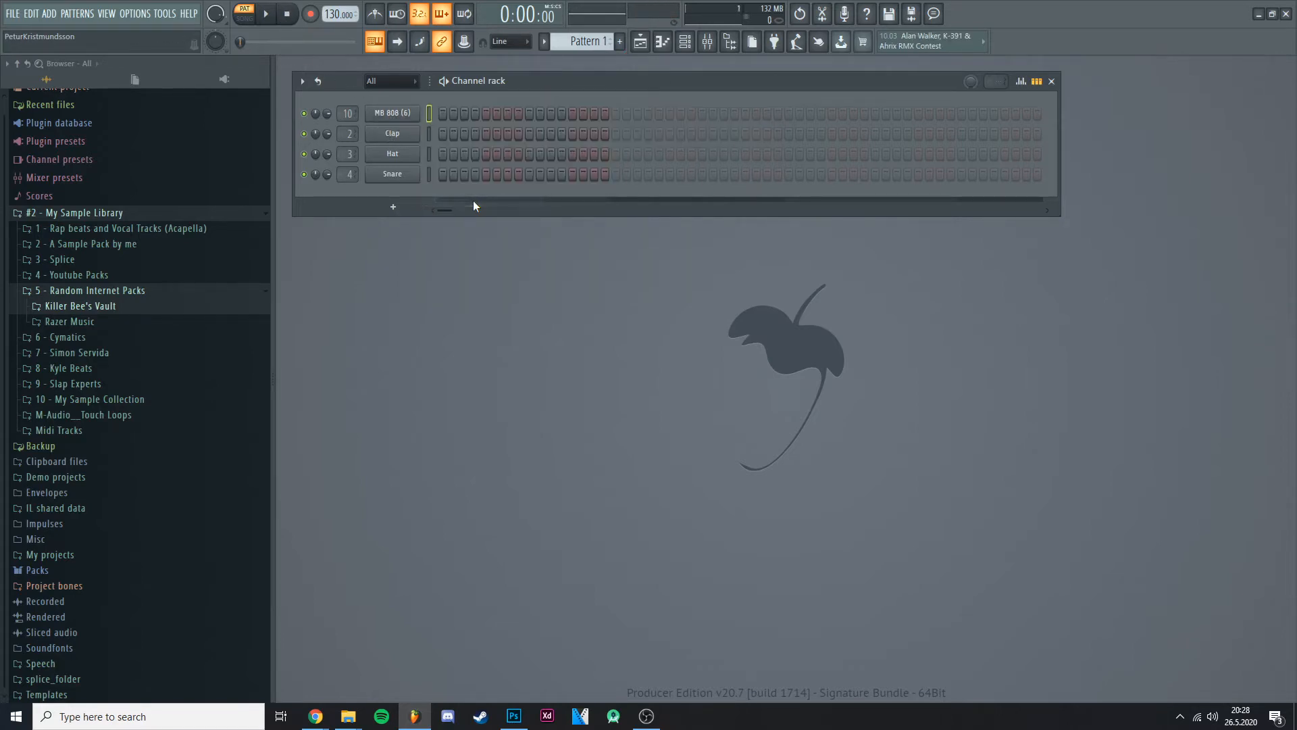
key("z")
Open the MB 808 (6) sample in the audio editor and detect its pitch regions
left_click(398, 114)
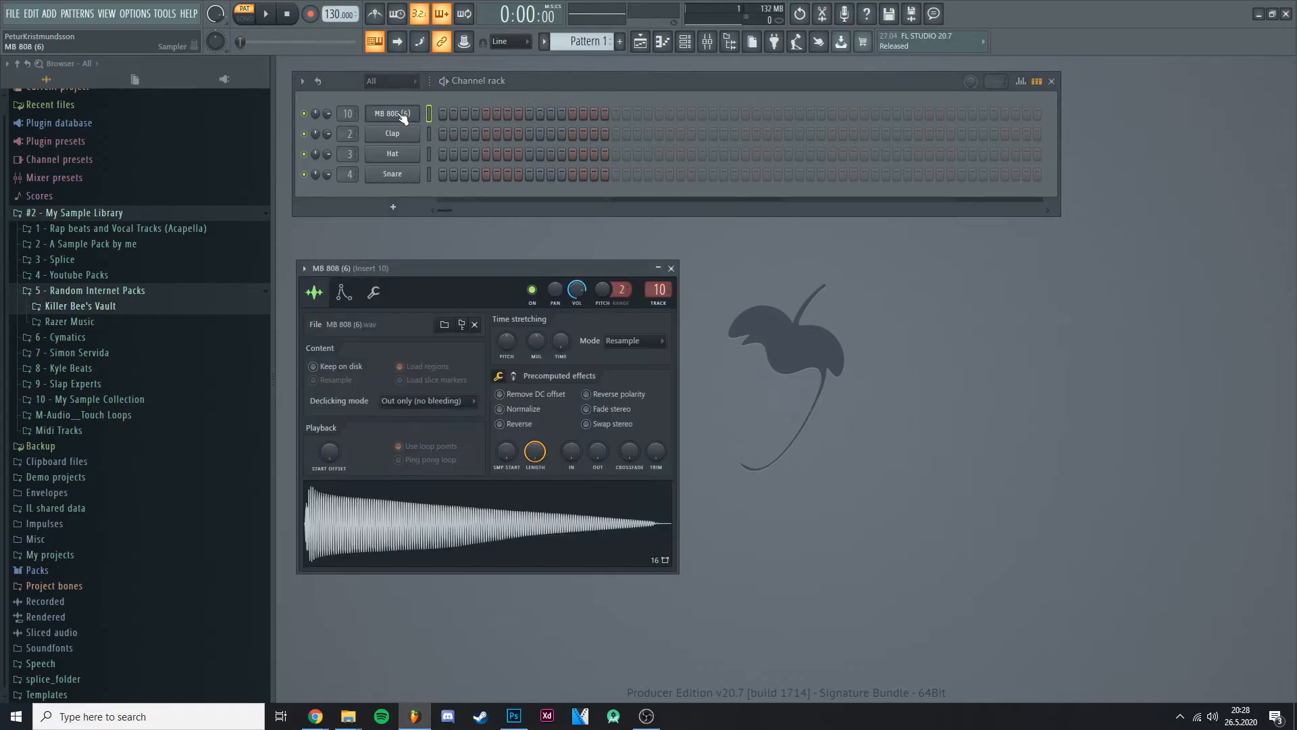
right_click(427, 521)
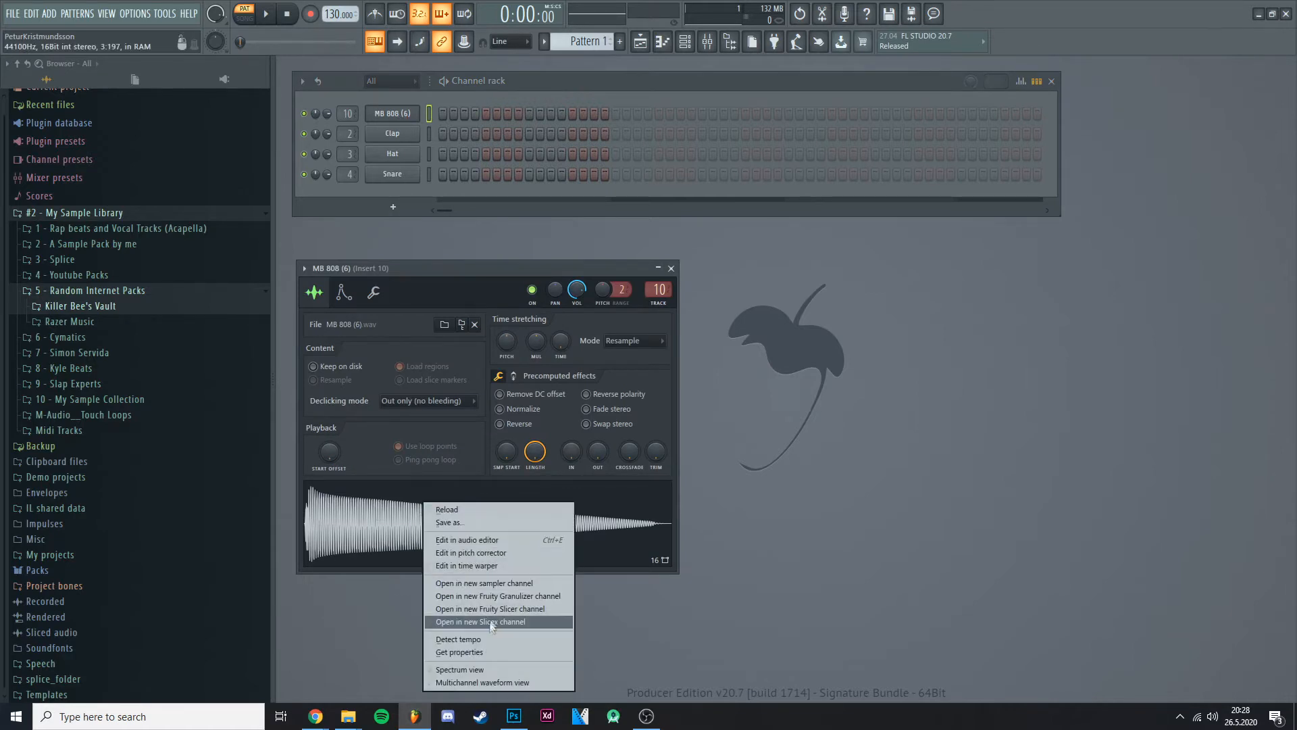
left_click(504, 541)
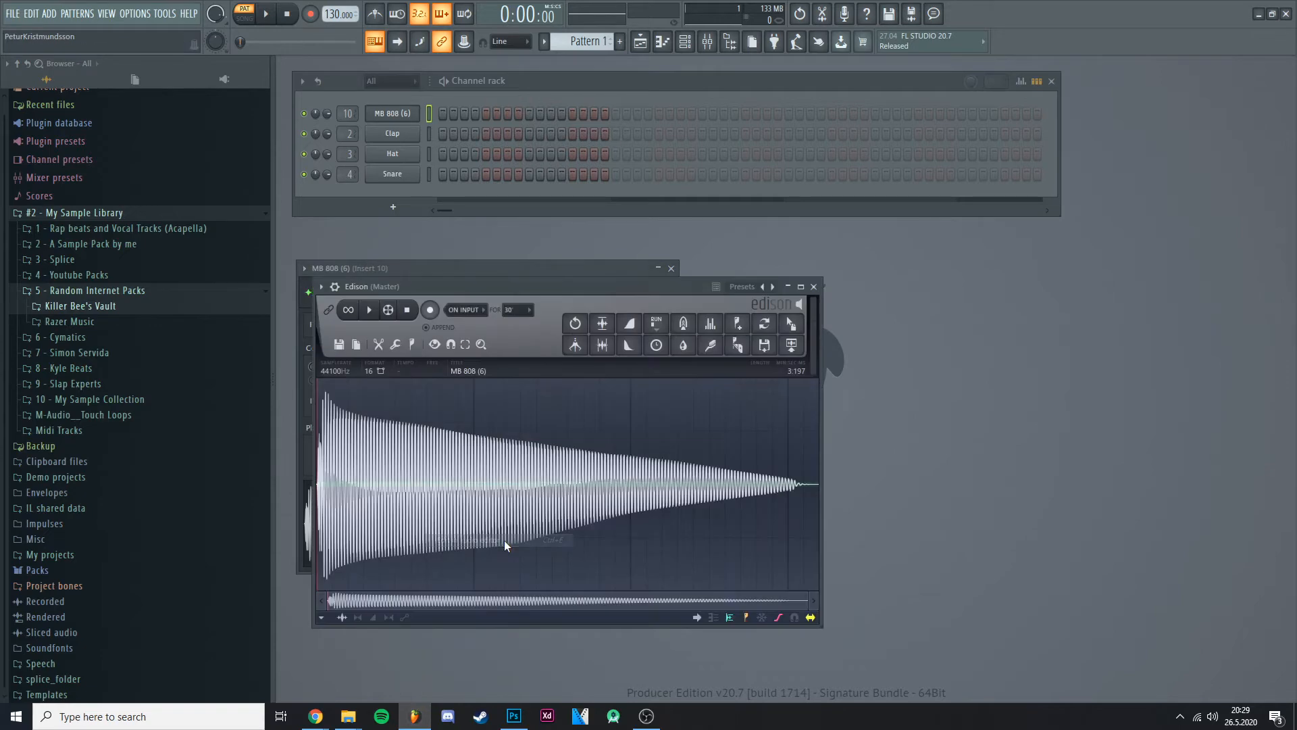
left_click(412, 345)
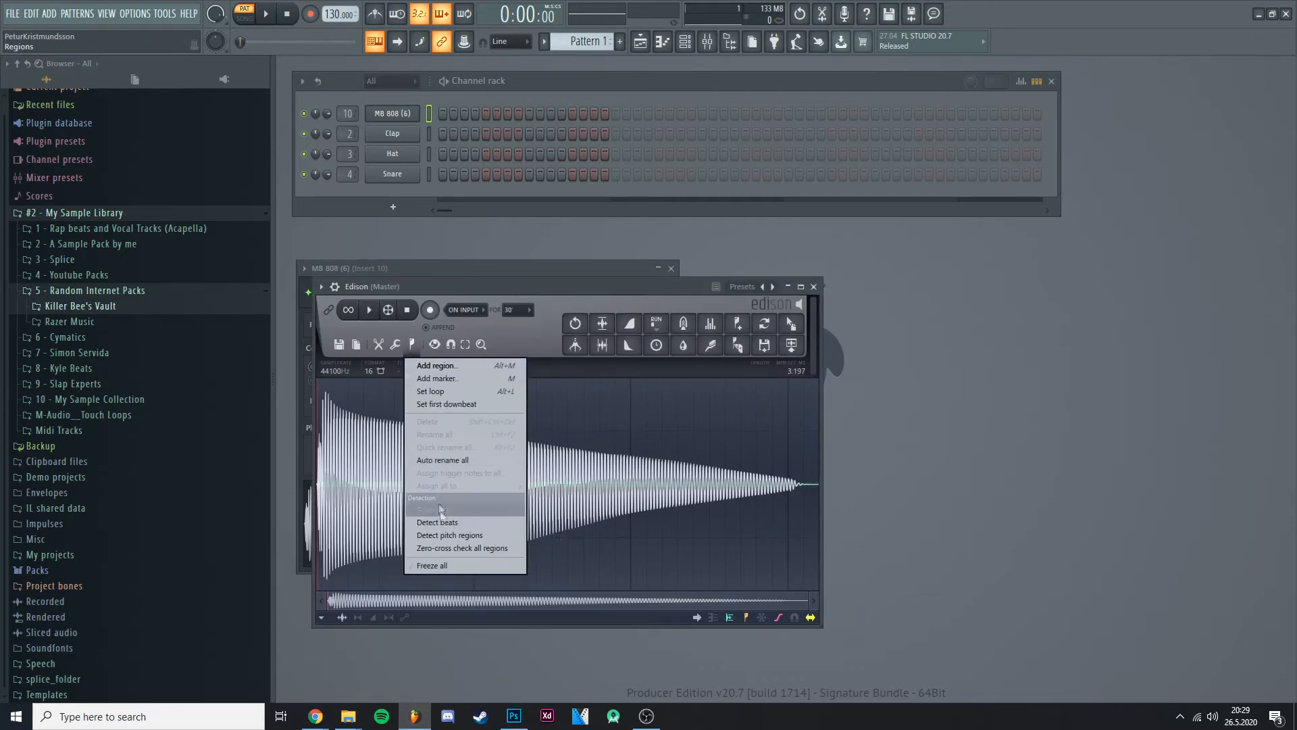
left_click(456, 536)
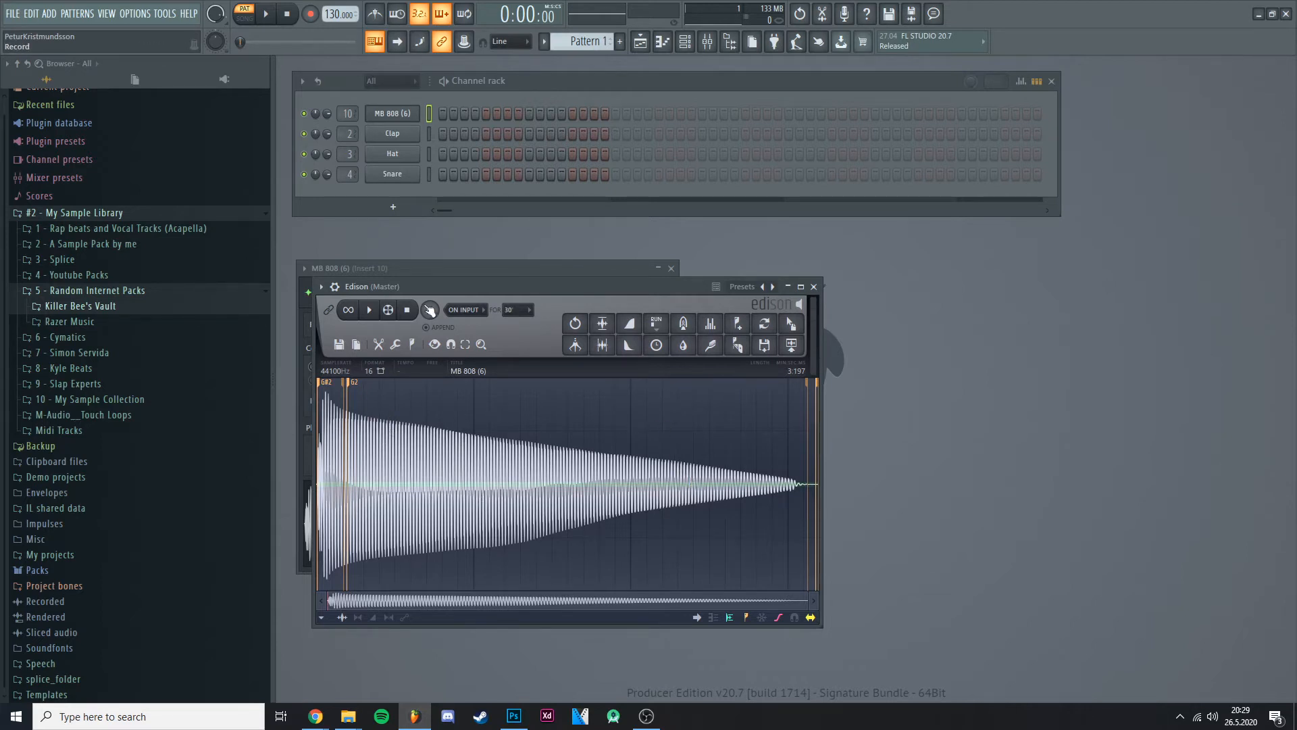
Set the root note of the MB 808 (6) channel to G4
left_click(444, 270)
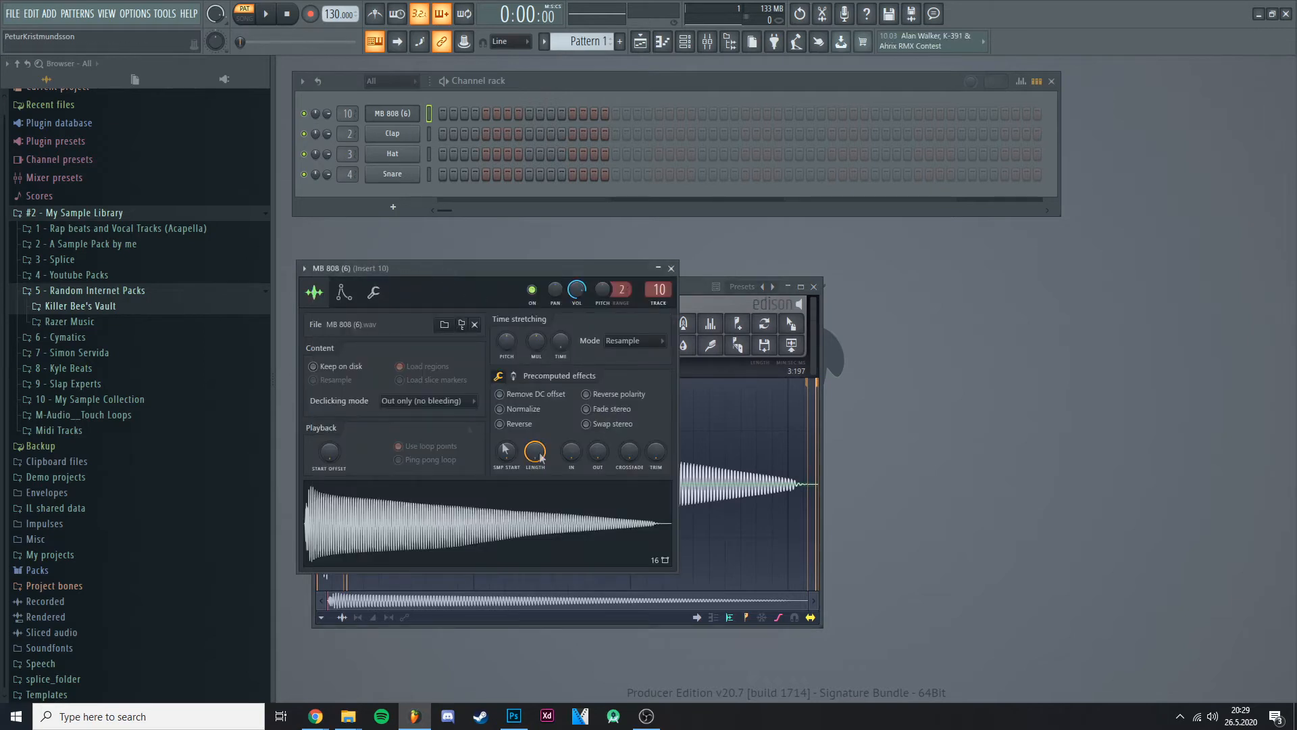
left_click(342, 294)
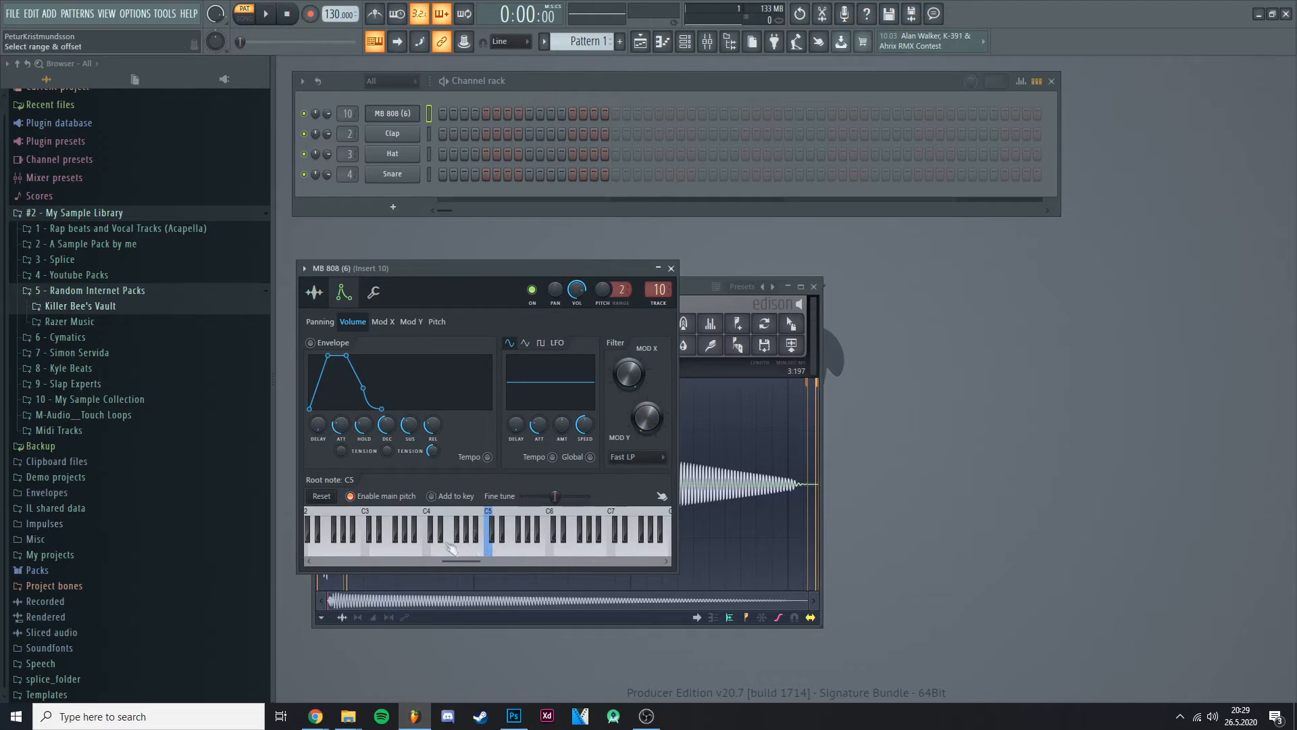
right_click(472, 551)
right_click(464, 553)
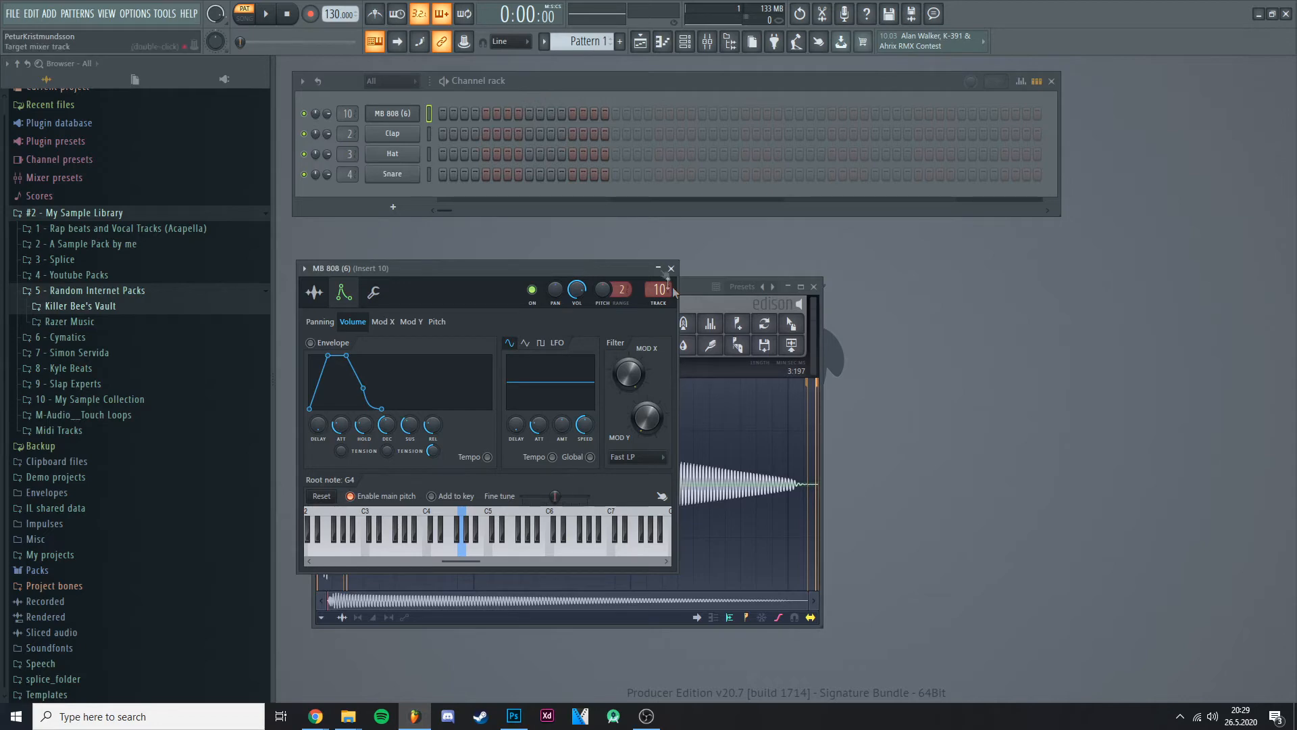
Add a C note at the start of the first bar in the MB 808 (6) piano roll
left_click(663, 41)
left_click(335, 385)
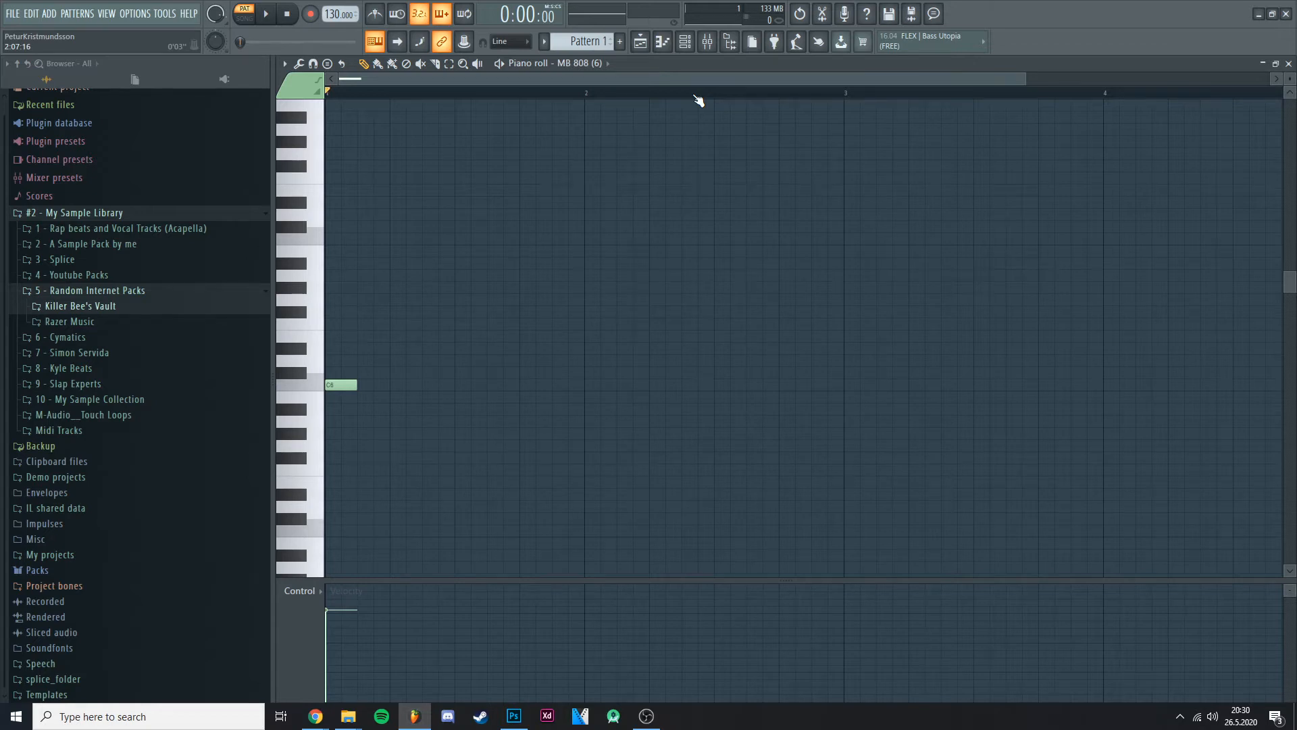
left_click(662, 42)
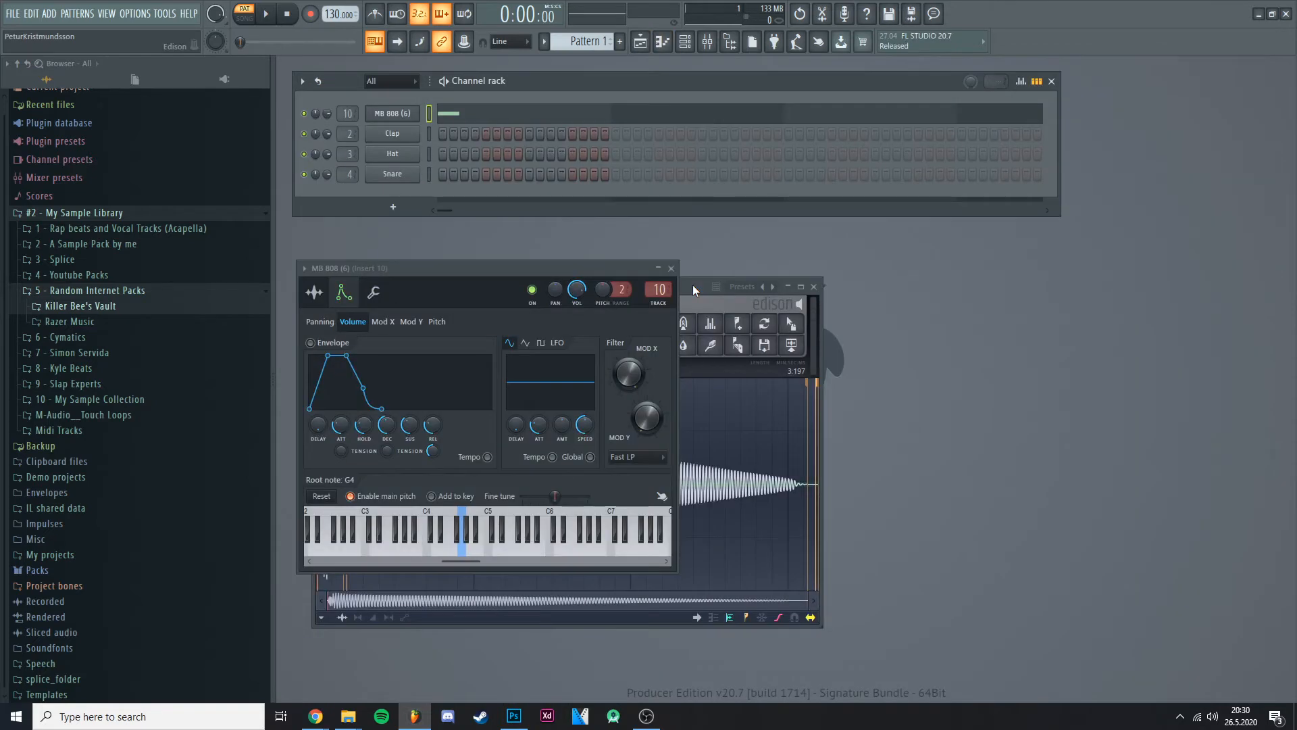
Name mixer track 10 MB 808 (6) and load GTune into its first effect slot
left_click(693, 289)
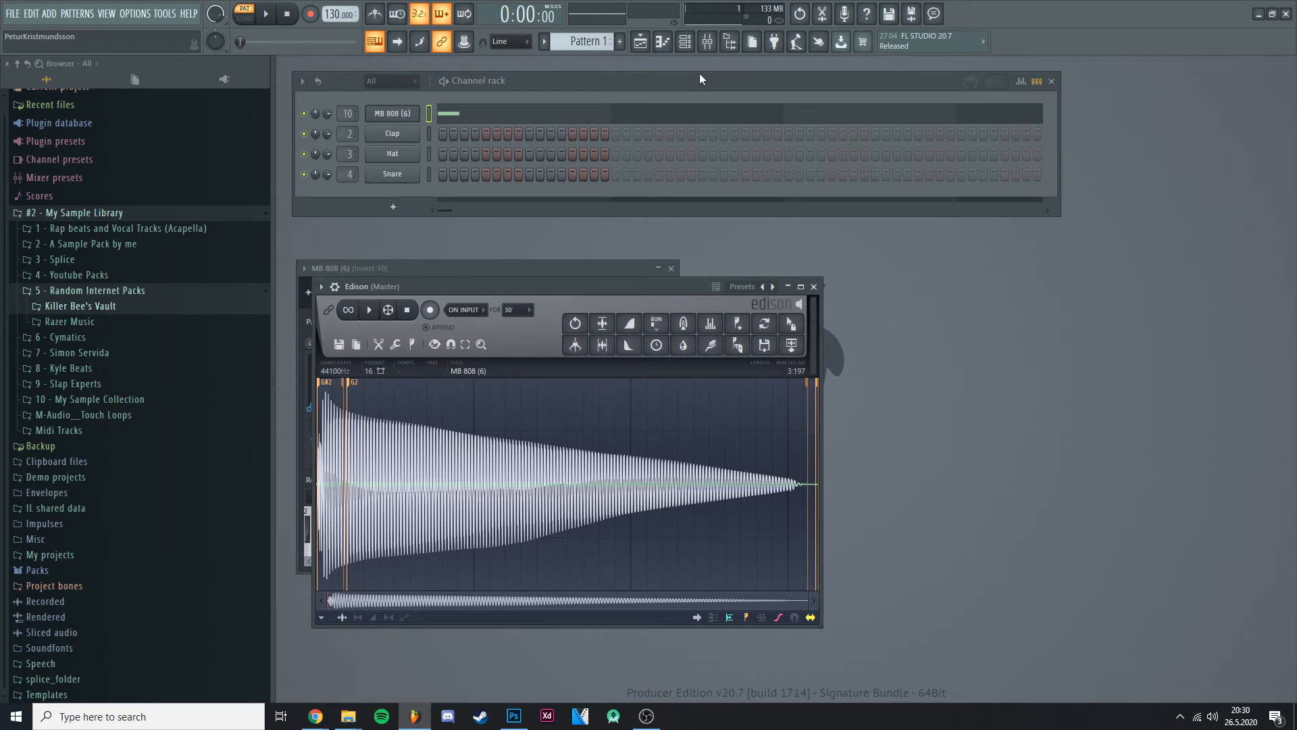
left_click(707, 41)
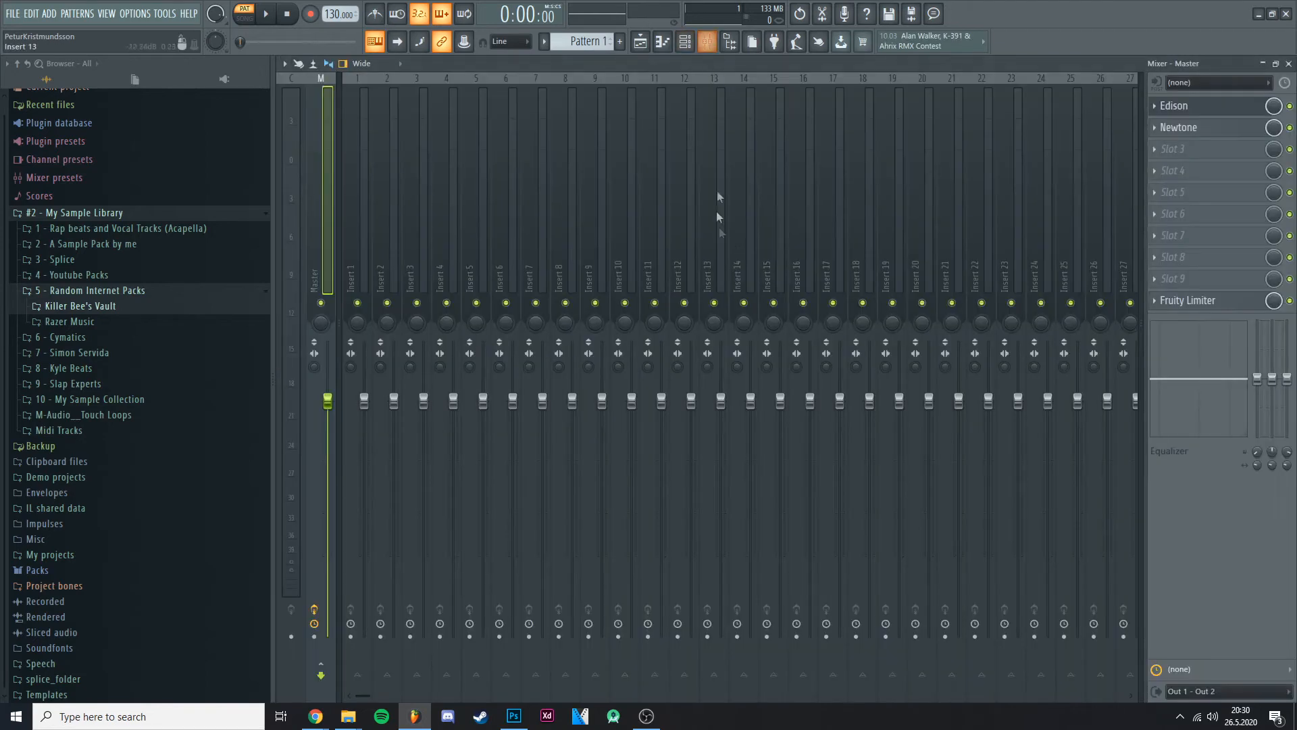
right_click(626, 246)
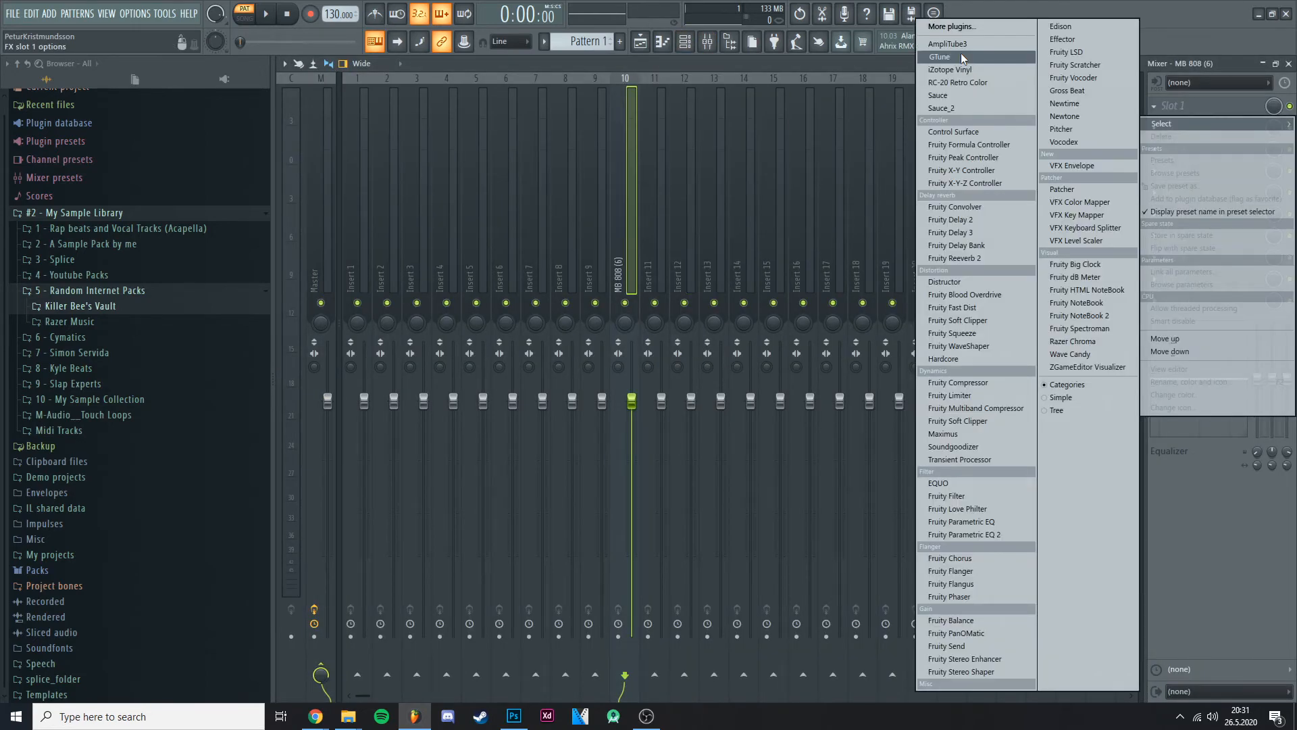
left_click(975, 54)
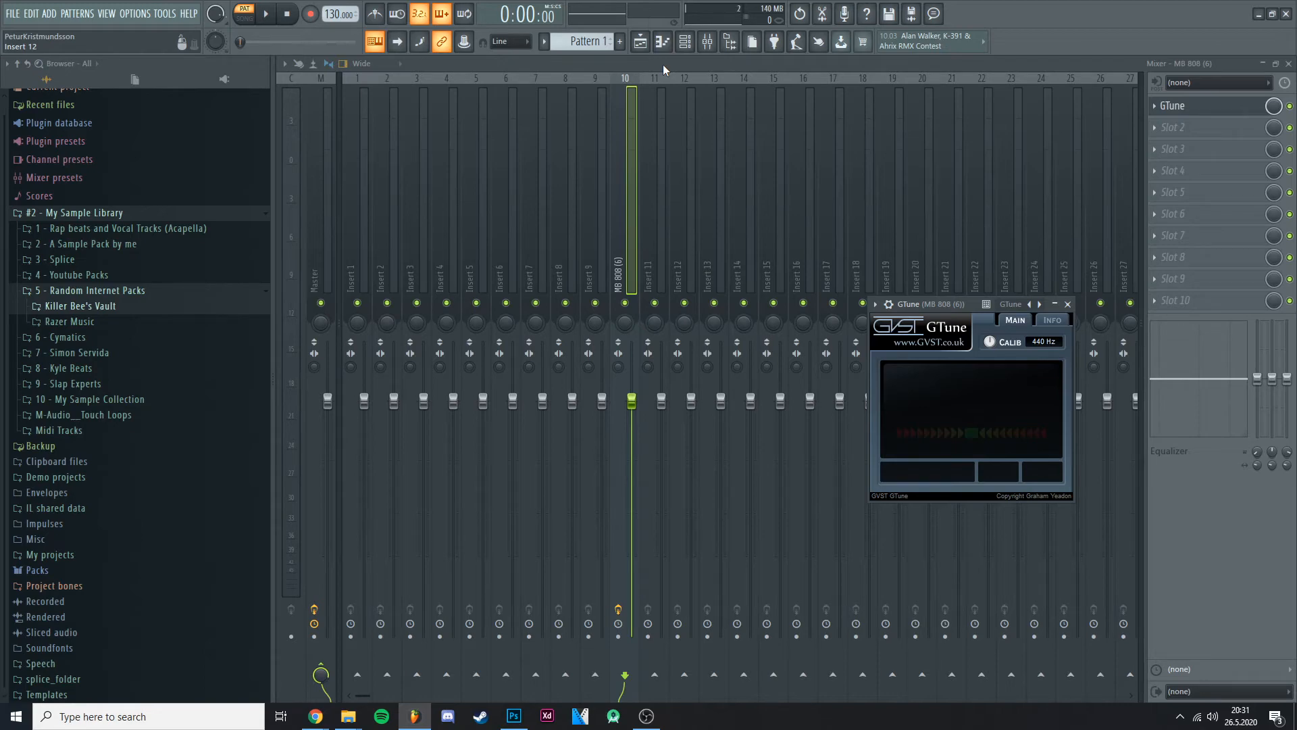
left_click(1289, 64)
Play C5 on the MB 808 (6) channel several times and read its tuning in GTune
key("q")
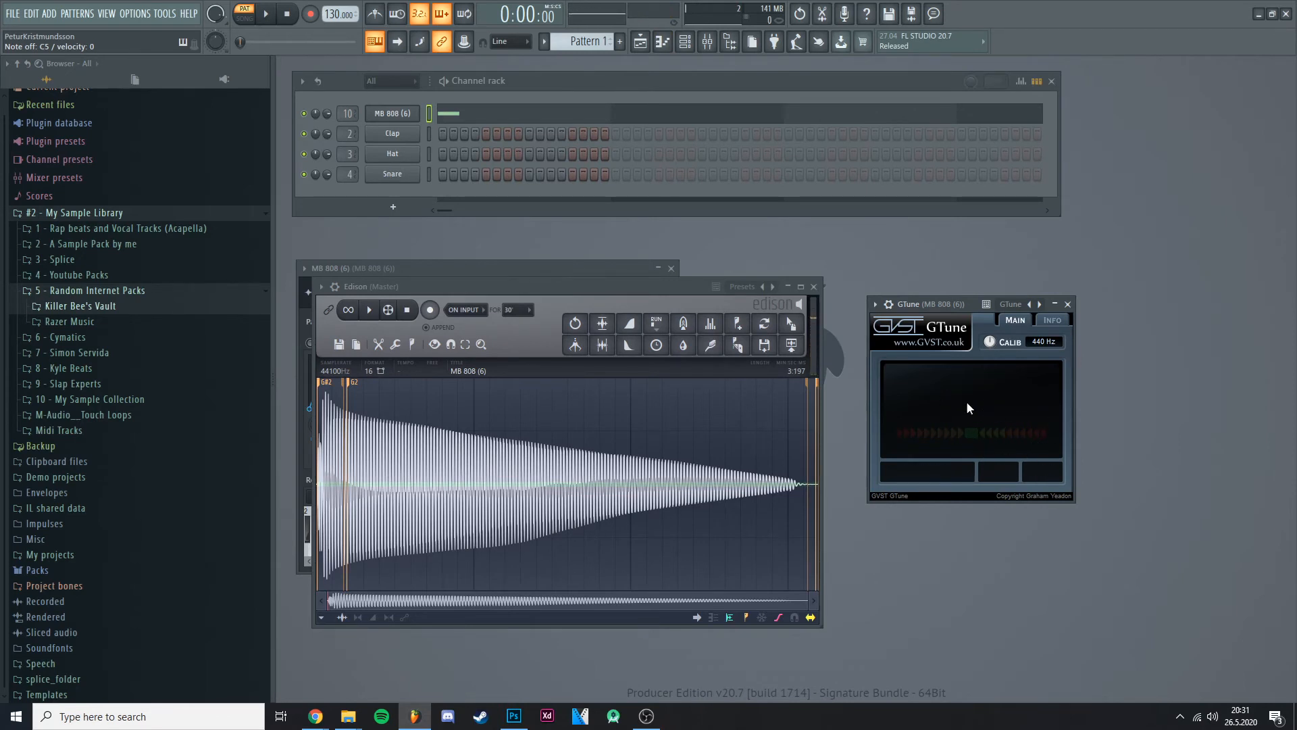
left_click(434, 270)
key("q")
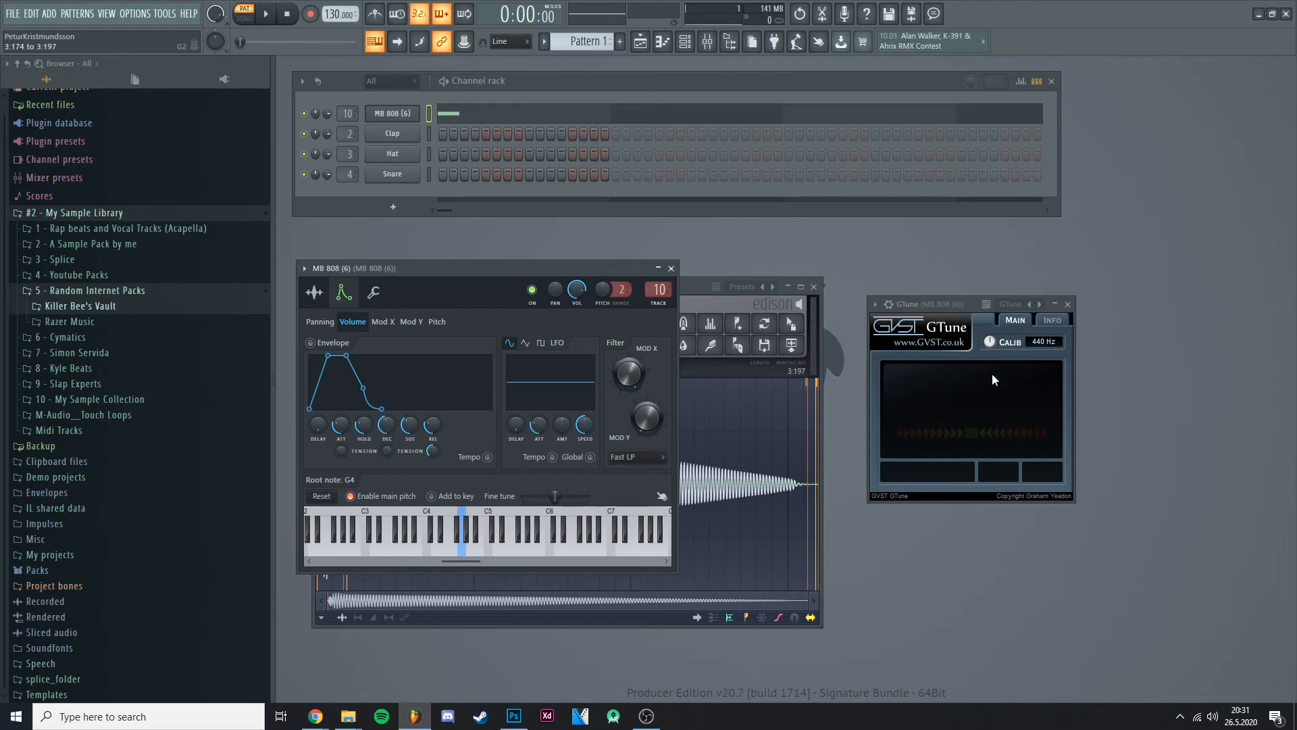
key("q")
key("q")
key("q")
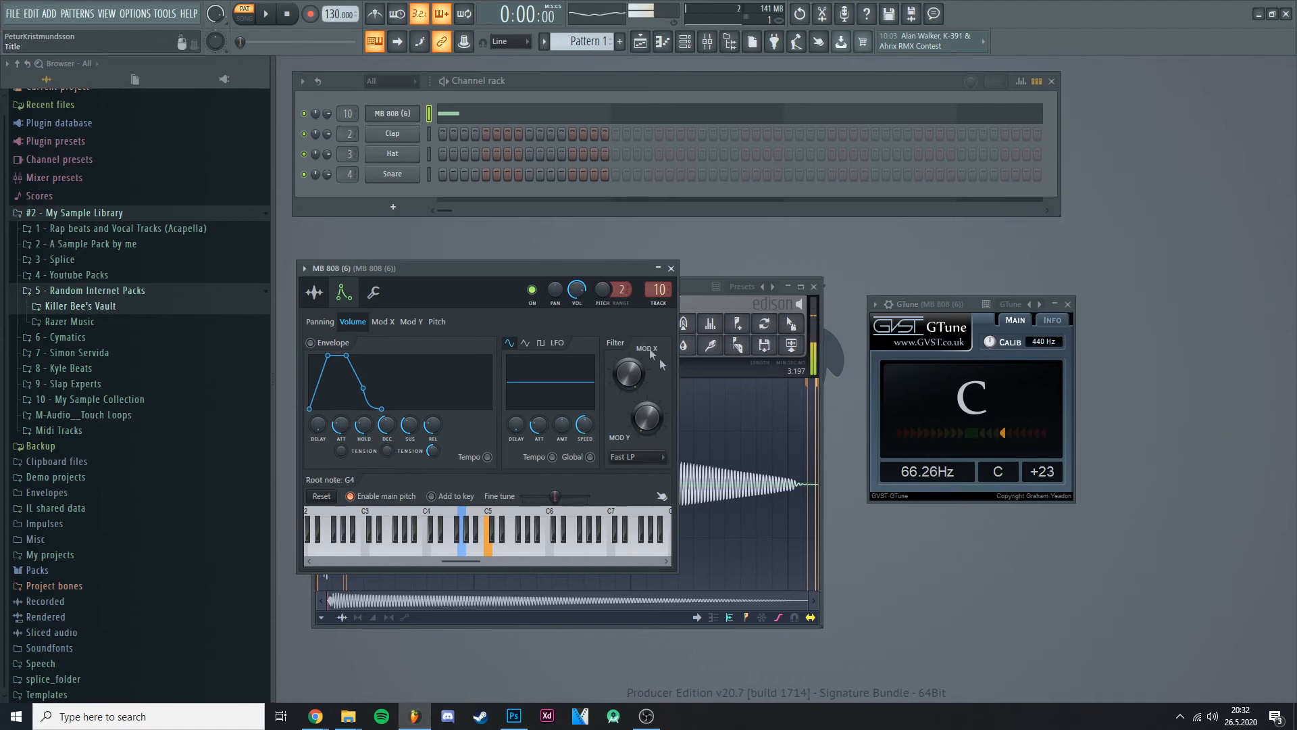
Lower the MB 808 (6) channel's pitch slightly, testing C5 against GTune until the note is in tune
left_click_drag(603, 290, 603, 294)
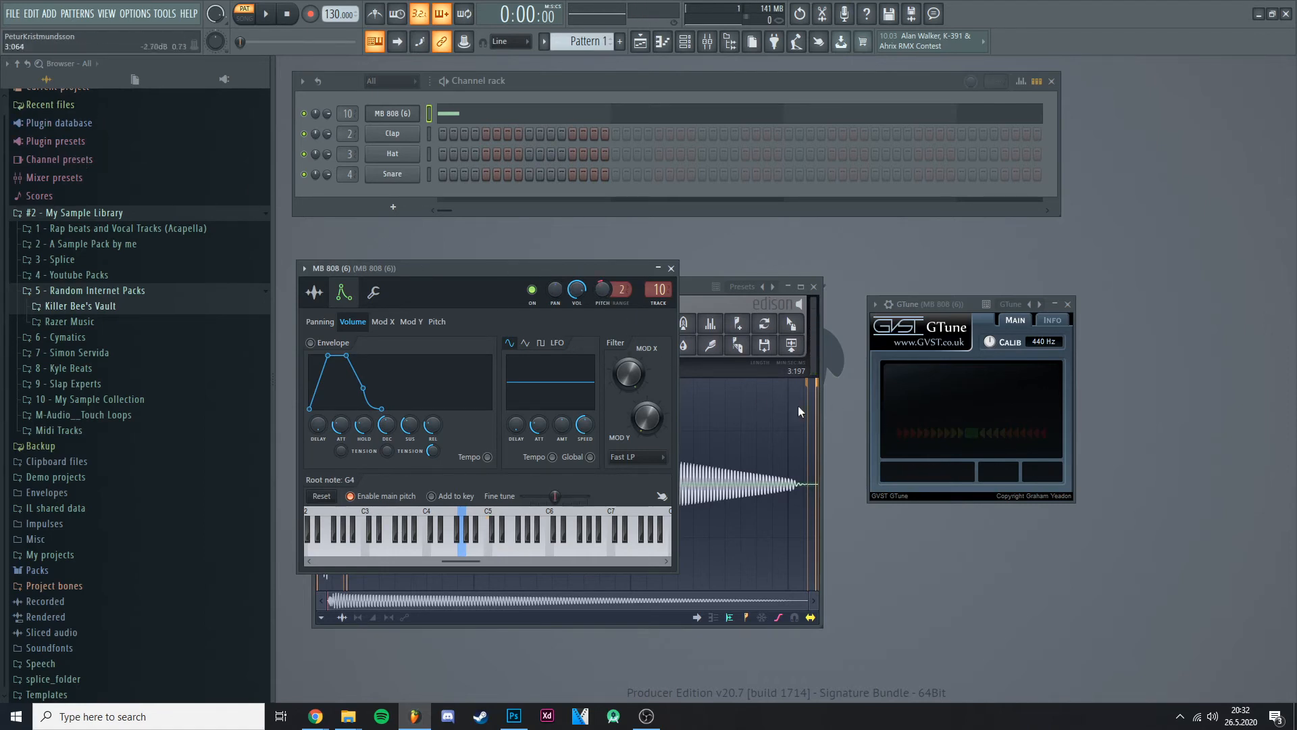
key("q")
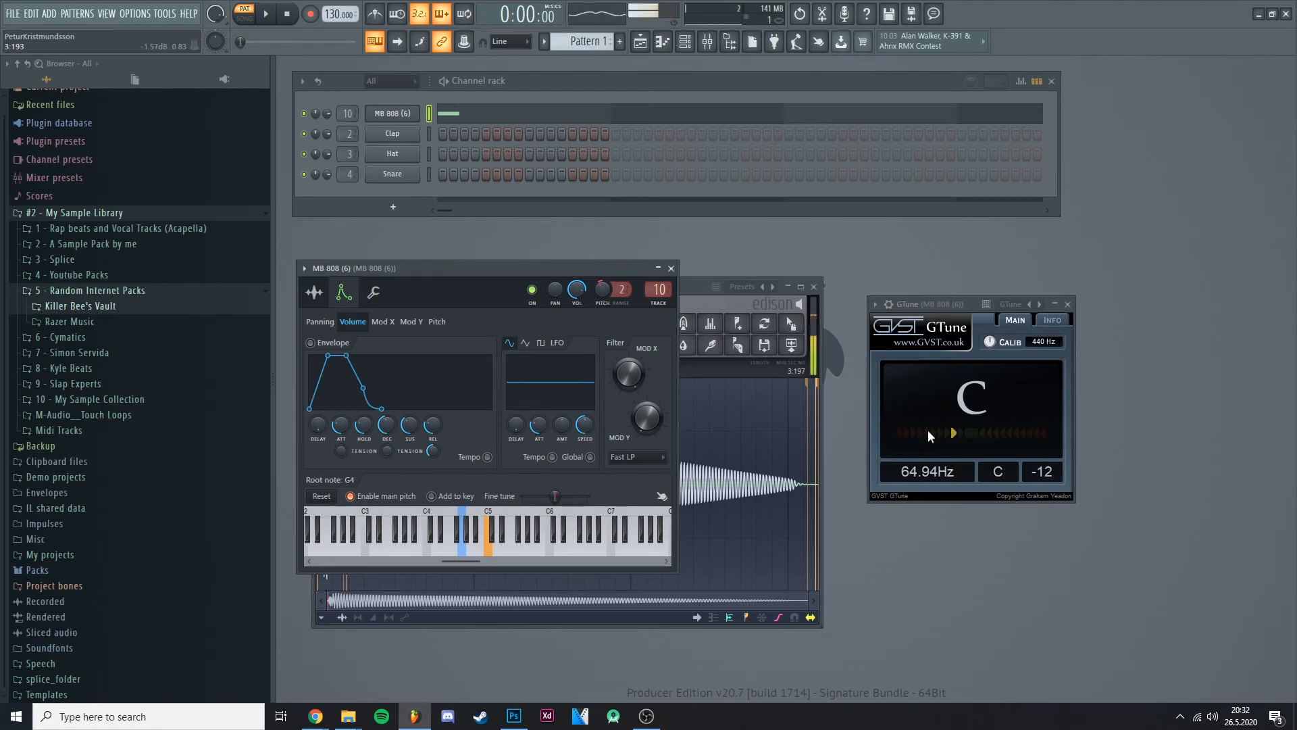
left_click_drag(592, 281, 591, 295)
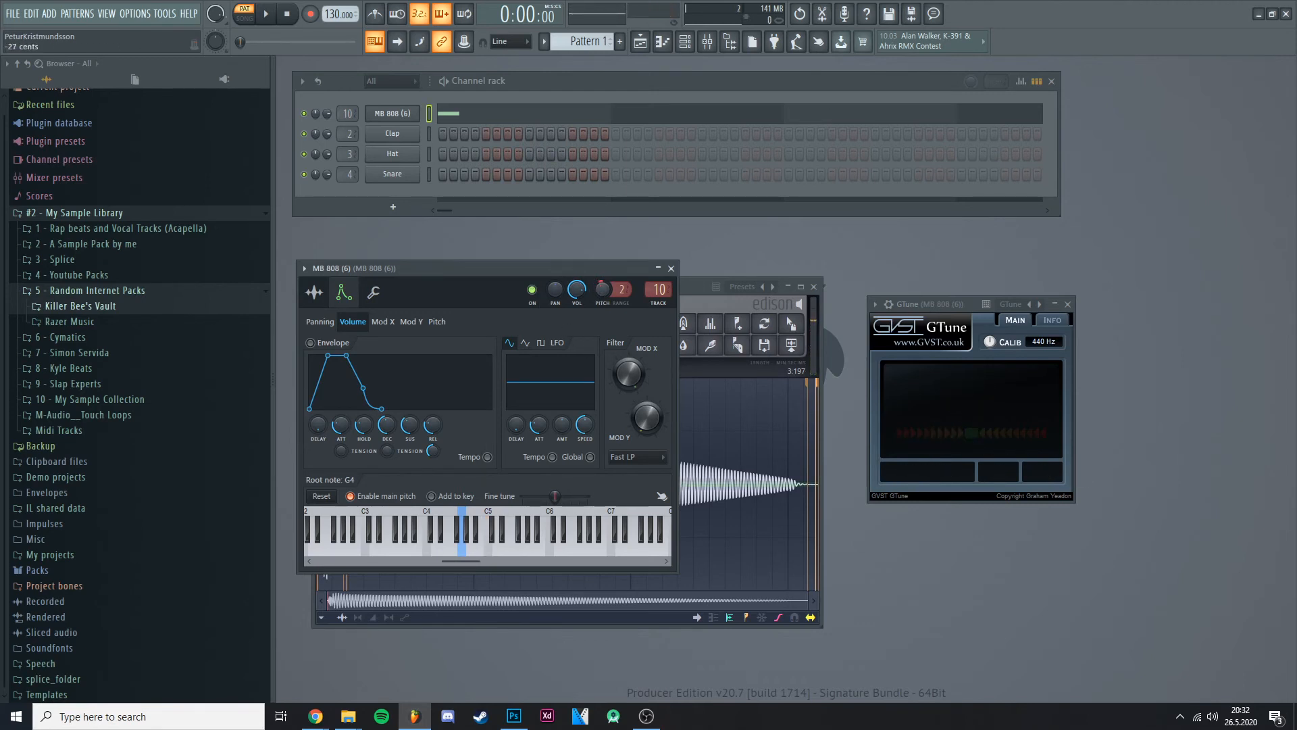
key("q")
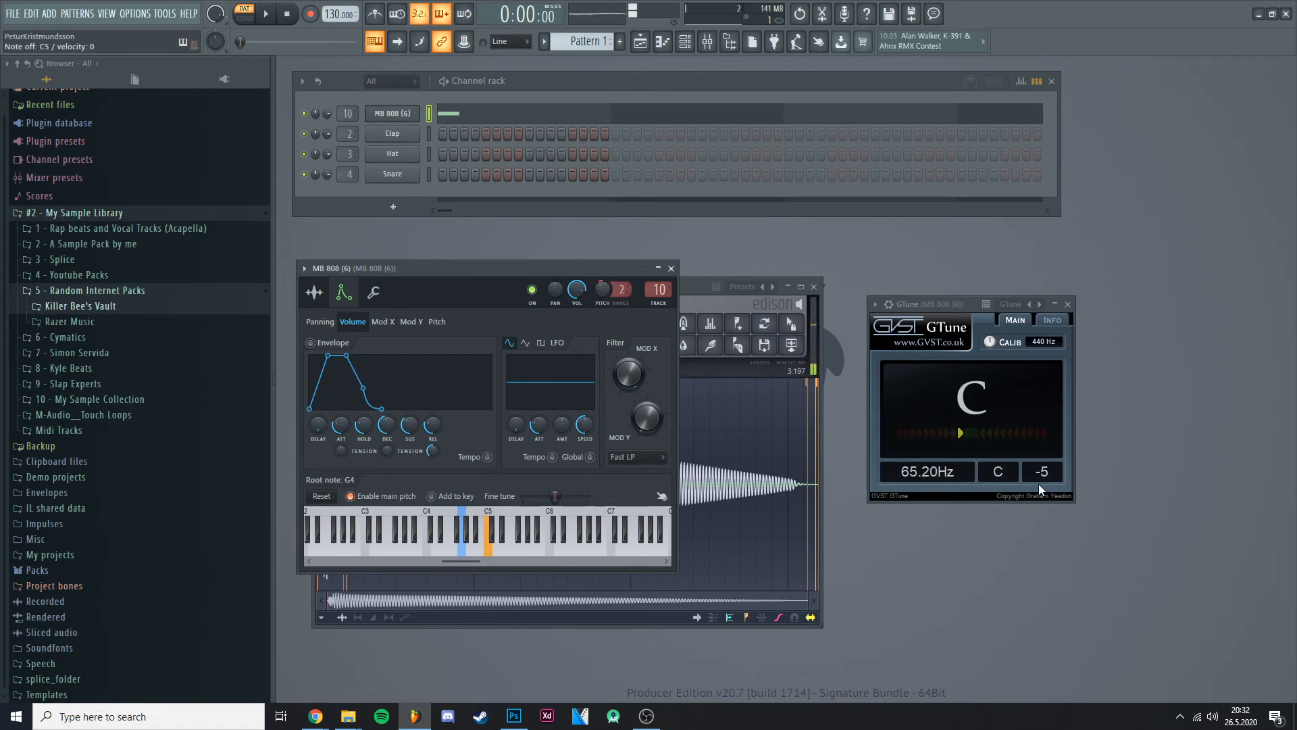
key("q")
left_click_drag(602, 290, 601, 284)
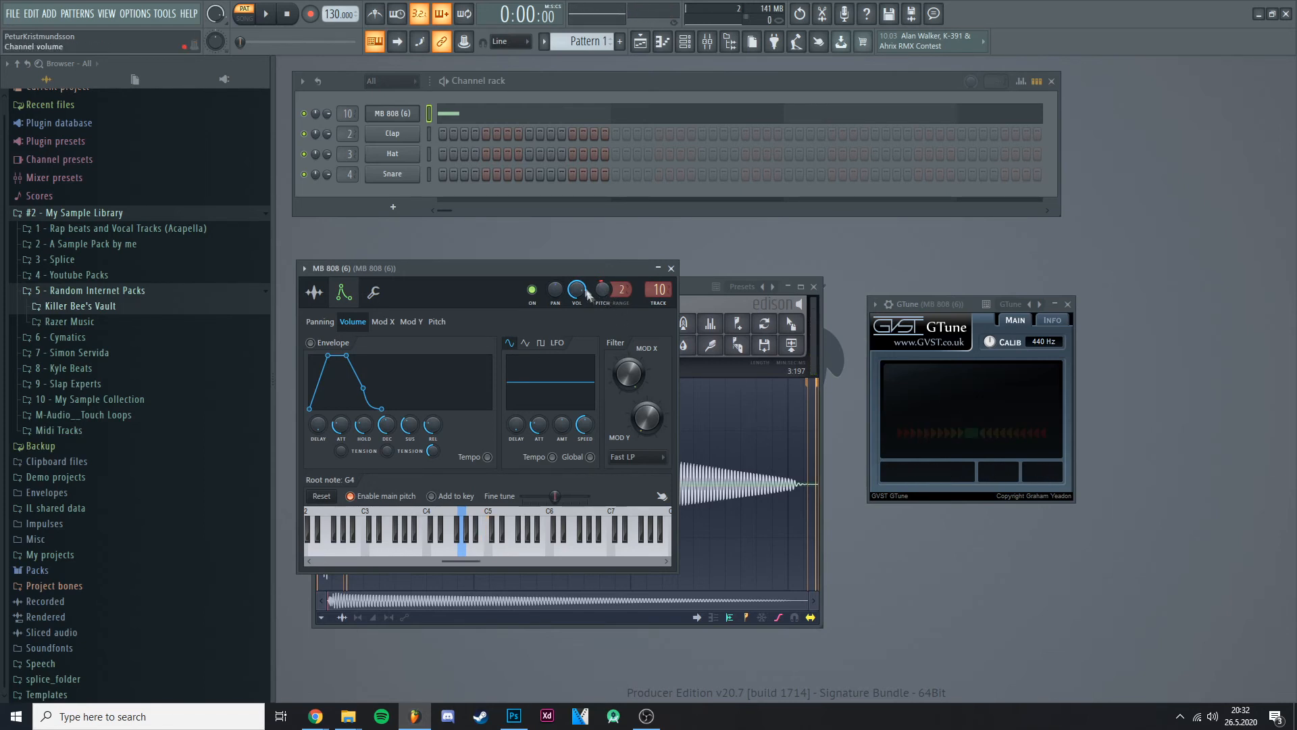
key("q")
Enable the volume envelope with maximum hold and with attack, decay, sustain and release at minimum
left_click_drag(354, 423, 354, 405)
left_click_drag(338, 425, 338, 473)
left_click_drag(390, 424, 390, 473)
left_click_drag(428, 419, 428, 466)
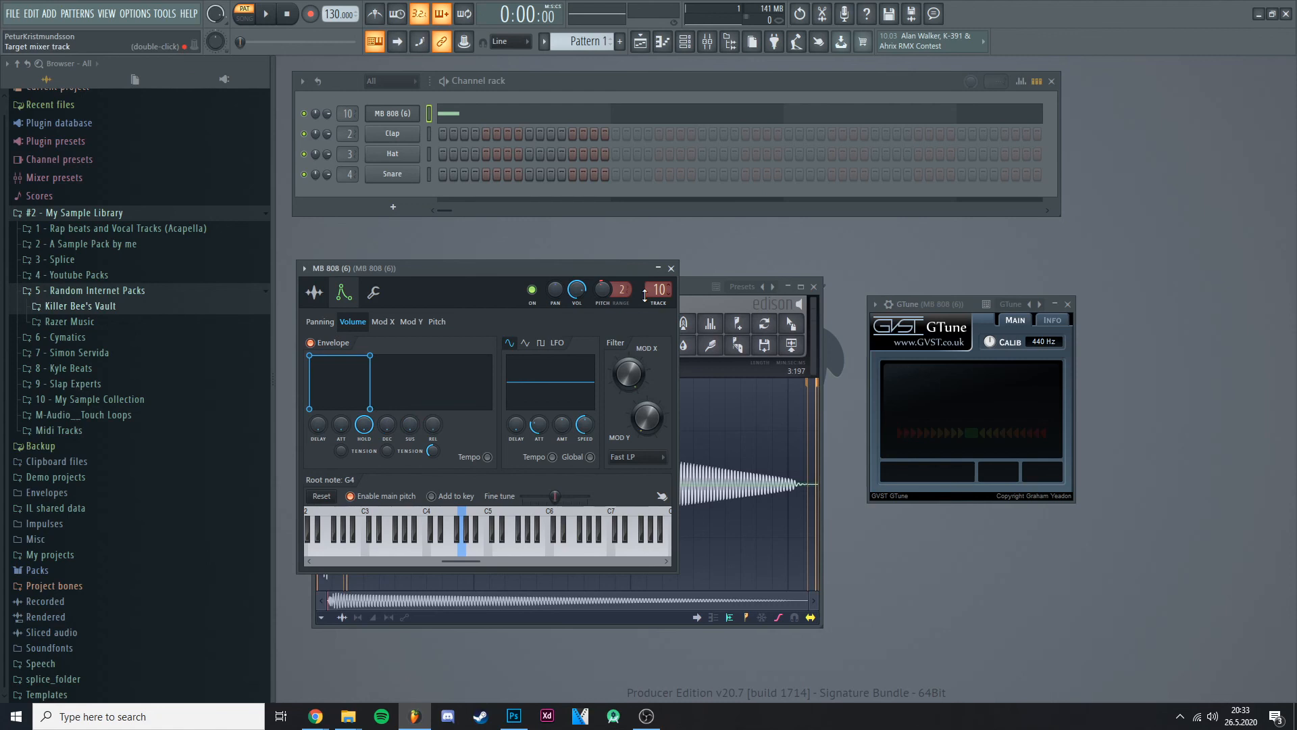
Play C5 repeatedly to check the sound of the new volume envelope and the tuning in GTune
key("q")
key("q")
key("q")
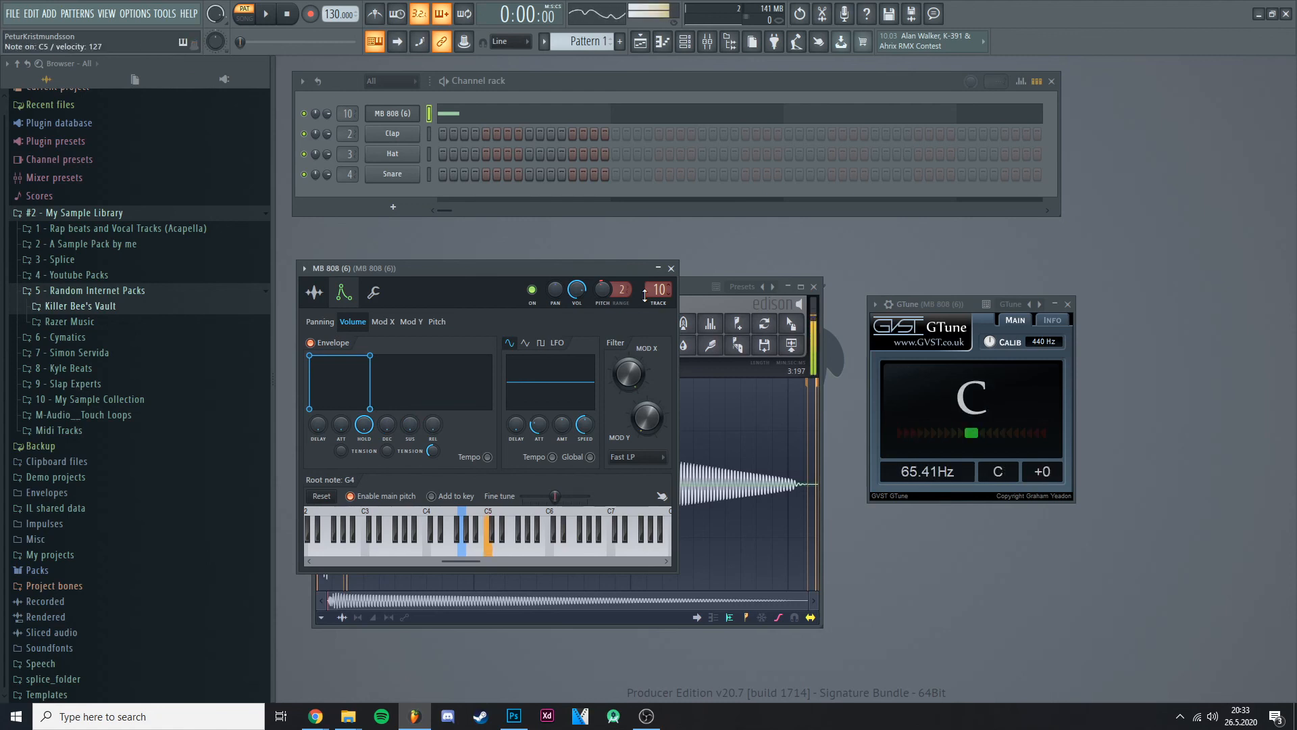
key("q")
key("q")
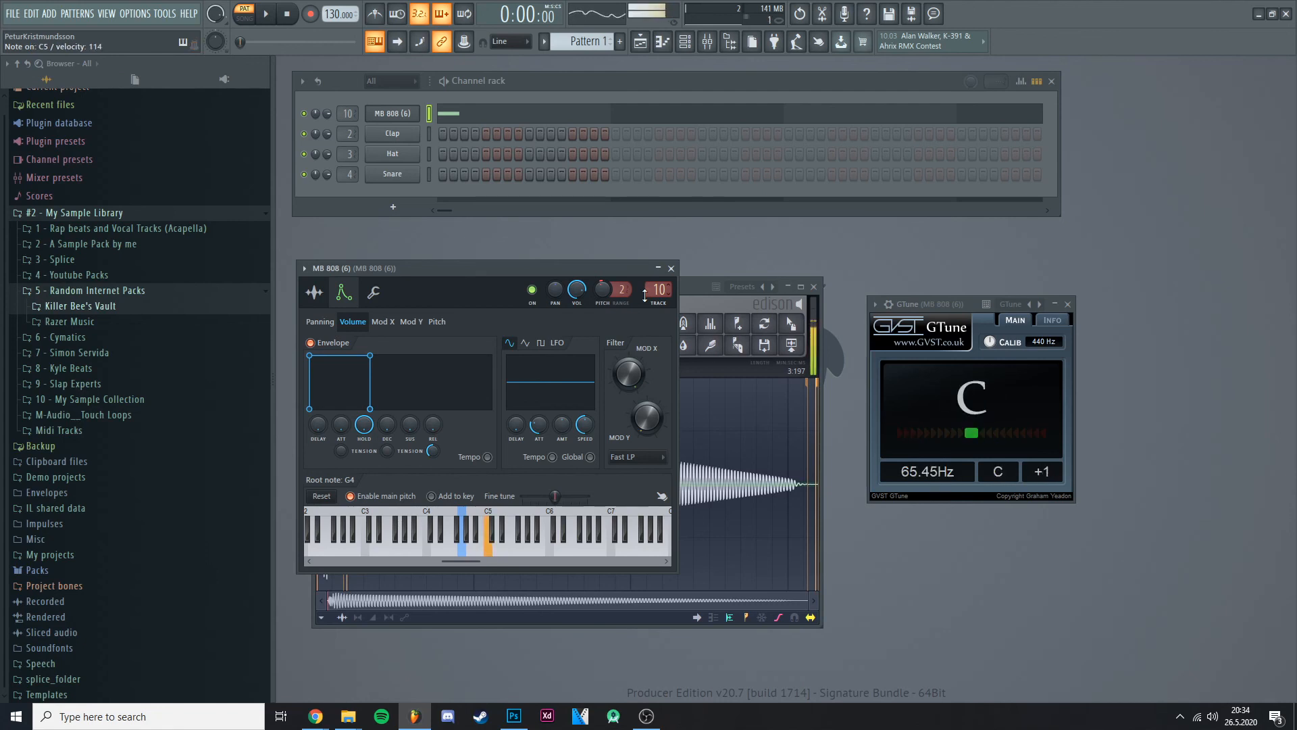